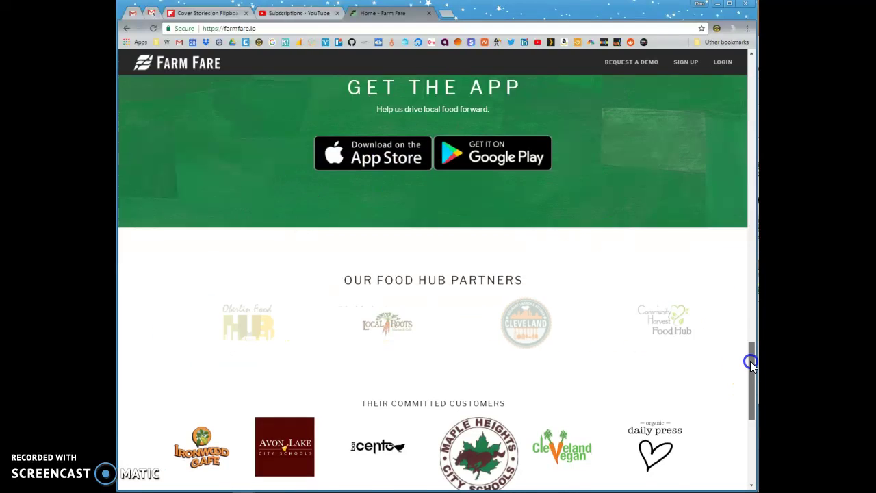
- Scroll the Farm Fare homepage down to the 'Their Committed Customers' logos and the footer
{"action": "left_click_drag", "start_coordinate": [750, 361], "coordinate": [753, 389]}
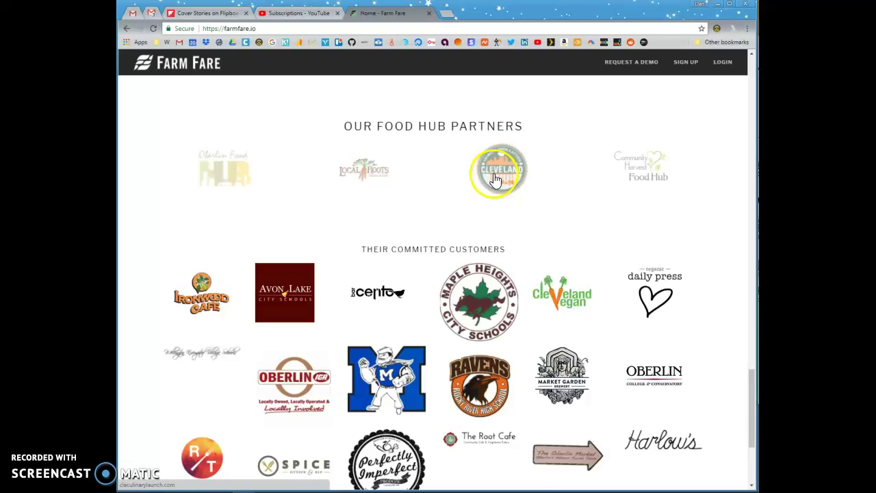
{"action": "scroll", "coordinate": [419, 303], "scroll_direction": "down", "scroll_amount": 3}
{"action": "scroll", "coordinate": [479, 235], "scroll_direction": "up", "scroll_amount": 2}
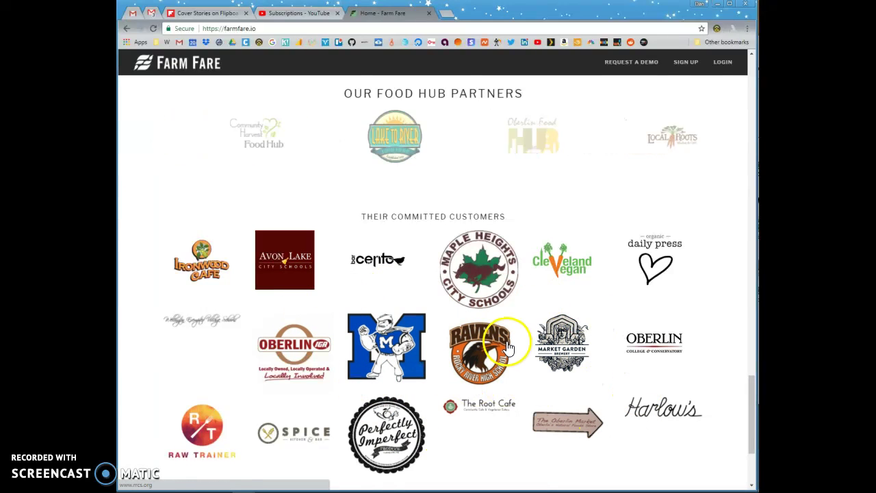
{"action": "scroll", "coordinate": [501, 319], "scroll_direction": "down", "scroll_amount": 3}
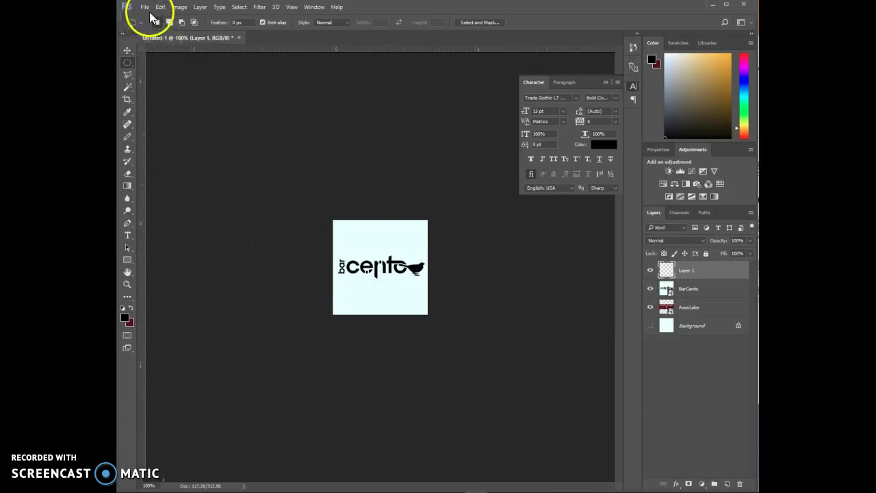
- Hide the Layer 1, BarCento and AvonLake layers so only transparency shows
{"action": "left_click", "coordinate": [146, 8]}
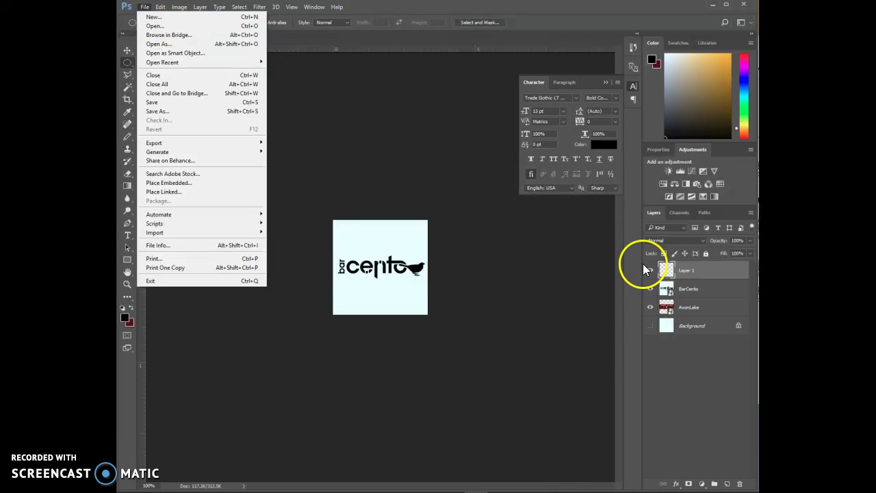
{"action": "left_click", "coordinate": [643, 268]}
{"action": "left_click", "coordinate": [648, 271]}
{"action": "left_click", "coordinate": [650, 289]}
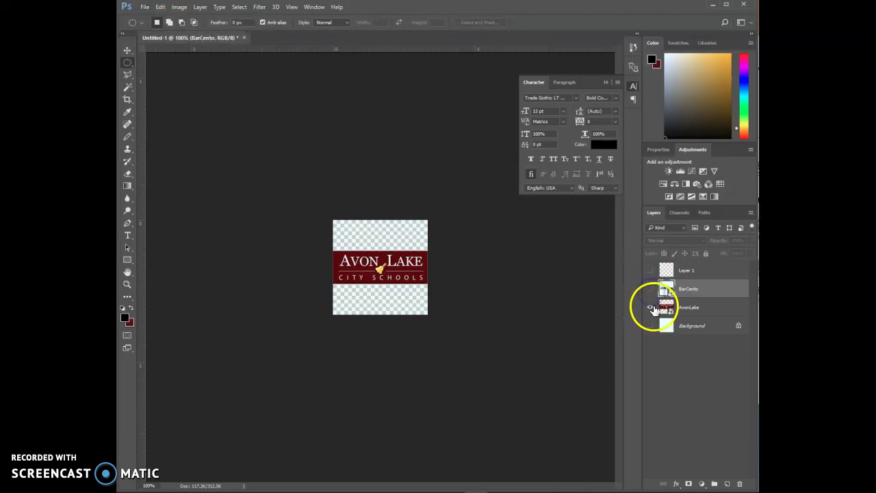
{"action": "left_click", "coordinate": [651, 307]}
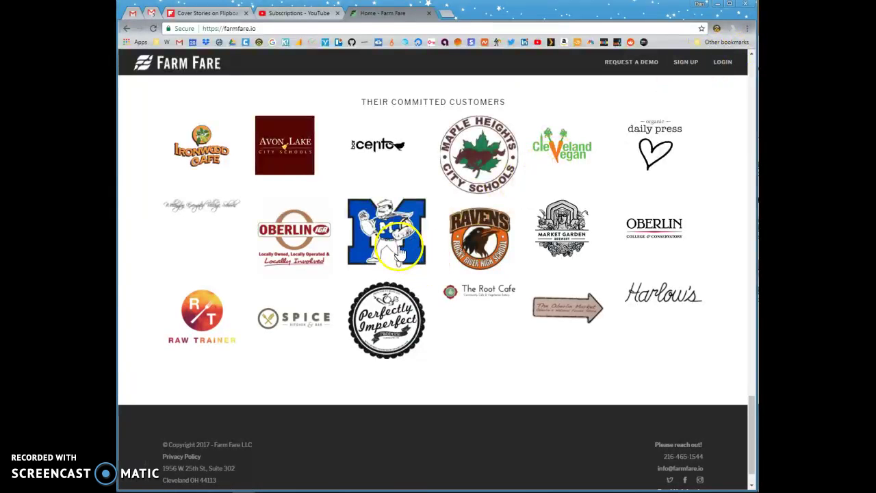
- Inspect the Midview M logo's img element to reveal its png source and 488 × 427 natural size
{"action": "right_click", "coordinate": [399, 245]}
{"action": "left_click", "coordinate": [451, 386]}
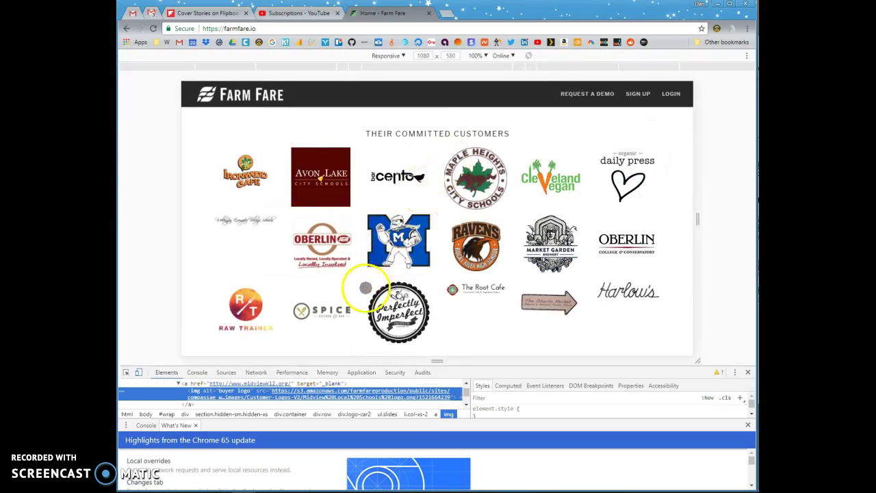
{"action": "left_click", "coordinate": [748, 425]}
{"action": "mouse_move", "coordinate": [444, 390]}
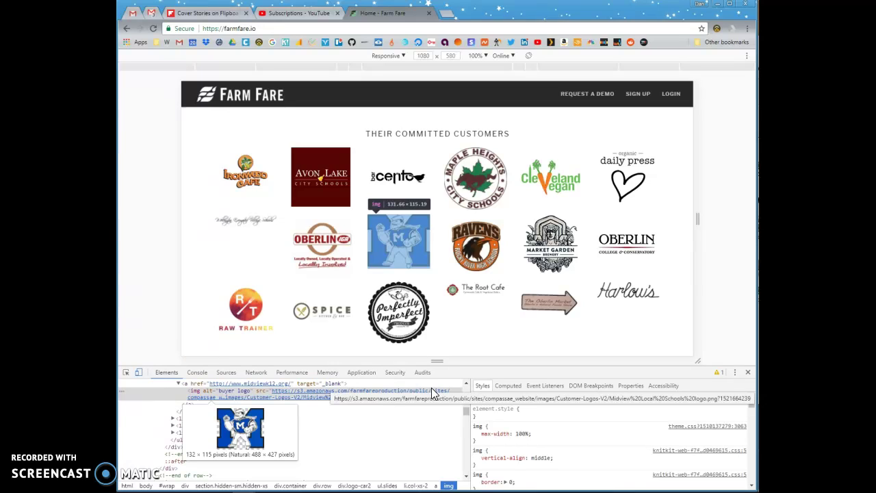
{"action": "left_click", "coordinate": [431, 389]}
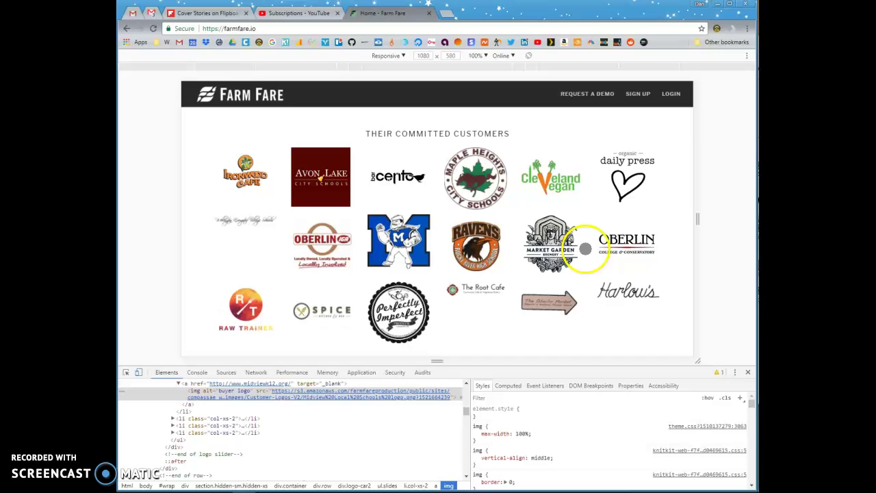
- Compare the sizes of clevelandvegan.png, DailyPress.jpeg and oberlin_comm_services.jpg, then return to Photoshop
{"action": "key", "text": "alt+Tab"}
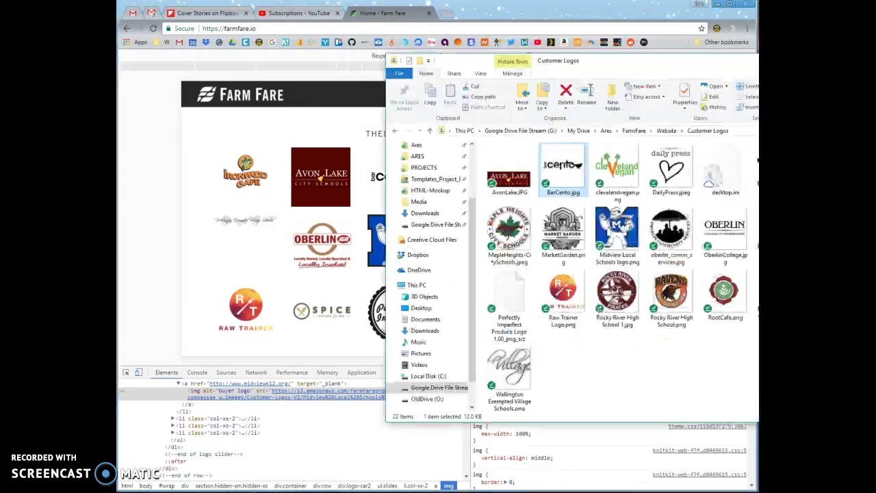
{"action": "left_click", "coordinate": [440, 200]}
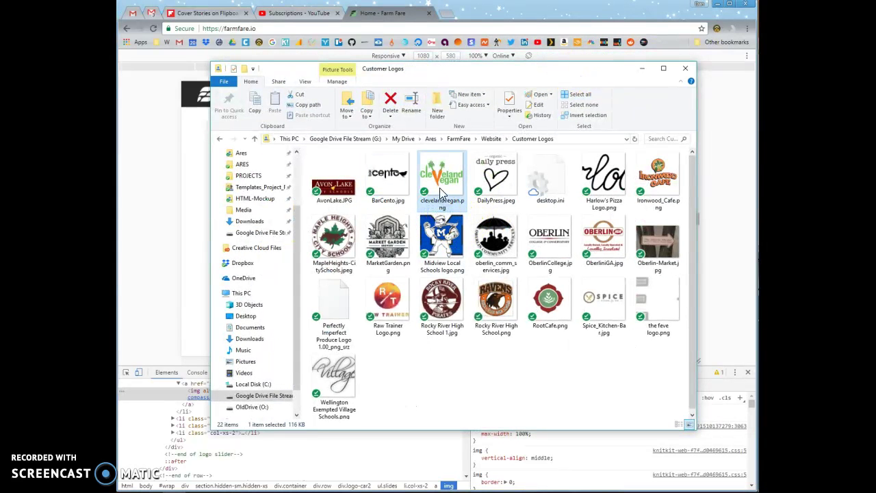
{"action": "left_click", "coordinate": [498, 171]}
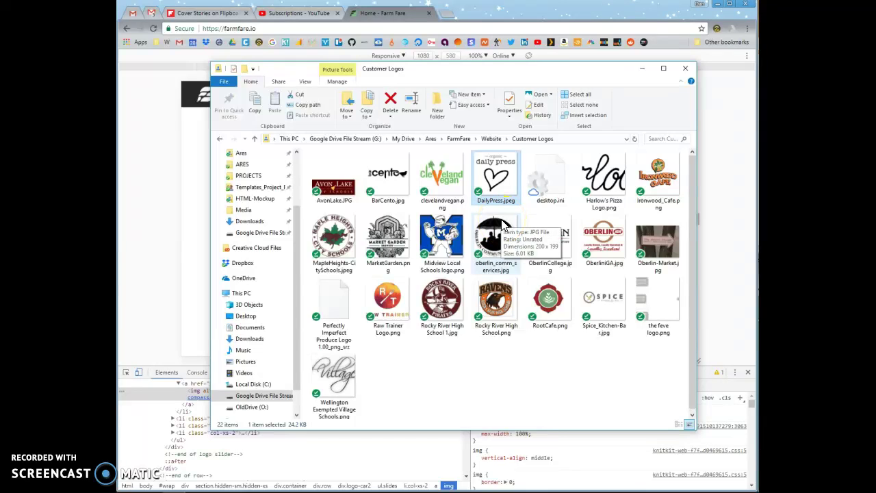
{"action": "left_click", "coordinate": [491, 236]}
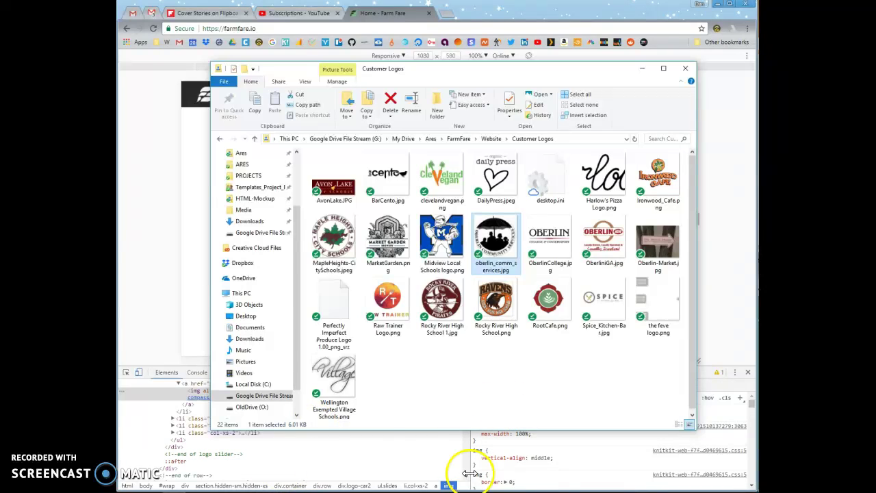
{"action": "key", "text": "alt+Tab"}
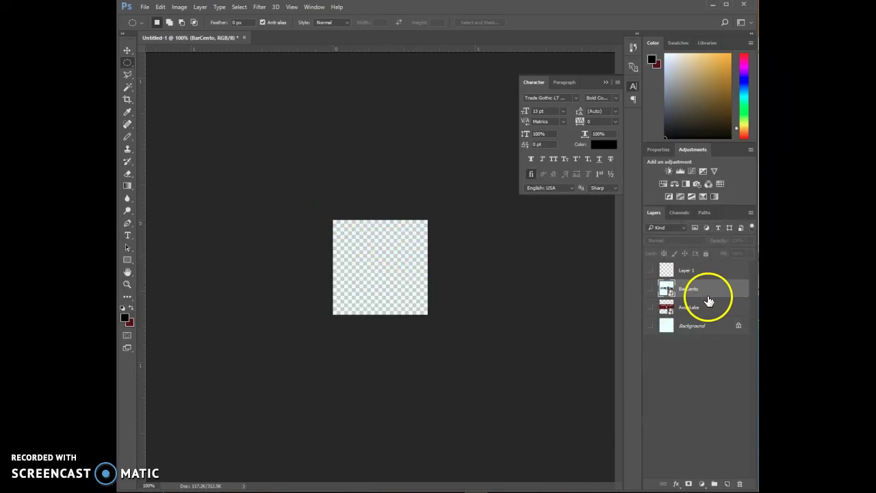
- Select Layer 1, then move and enlarge the Customer Logos window beside the Photoshop canvas
{"action": "left_click_drag", "start_coordinate": [689, 294], "coordinate": [695, 258]}
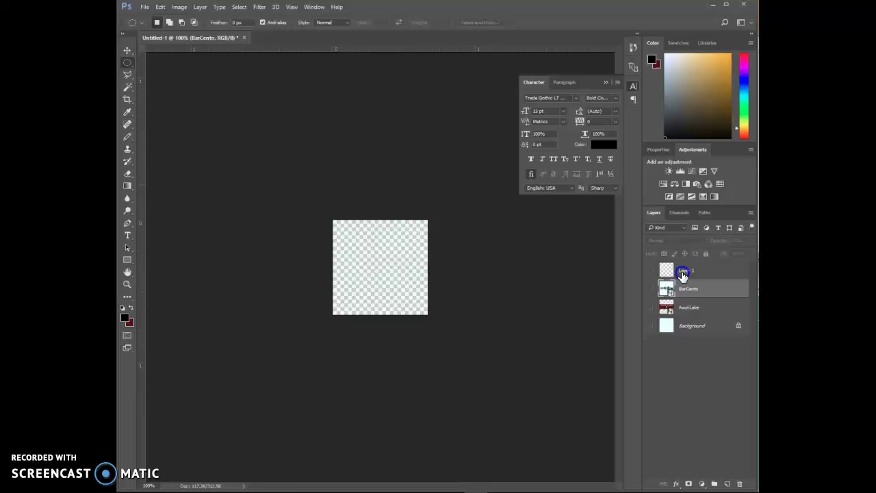
{"action": "left_click", "coordinate": [682, 273]}
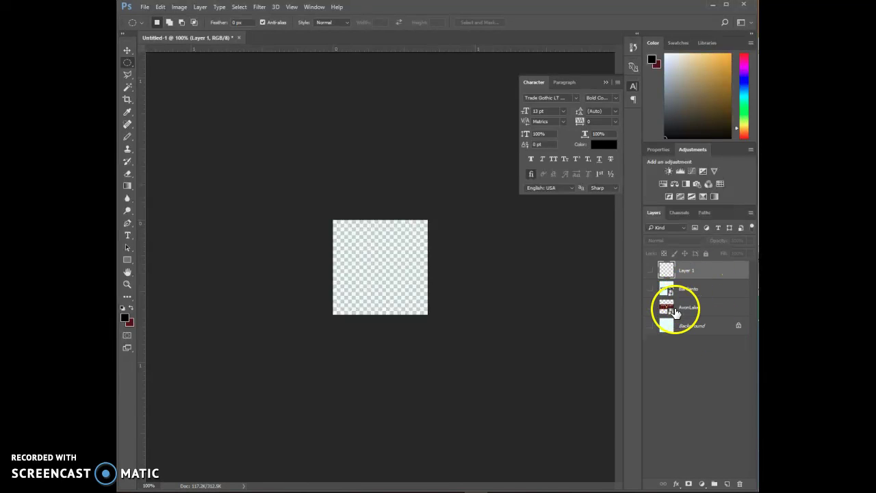
{"action": "key", "text": "alt+Tab"}
{"action": "left_click", "coordinate": [570, 137]}
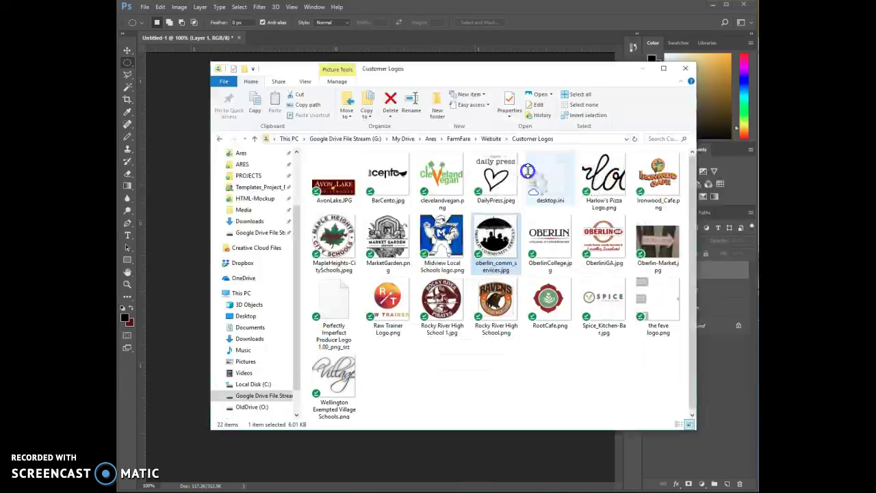
{"action": "left_click_drag", "start_coordinate": [568, 64], "coordinate": [662, 408]}
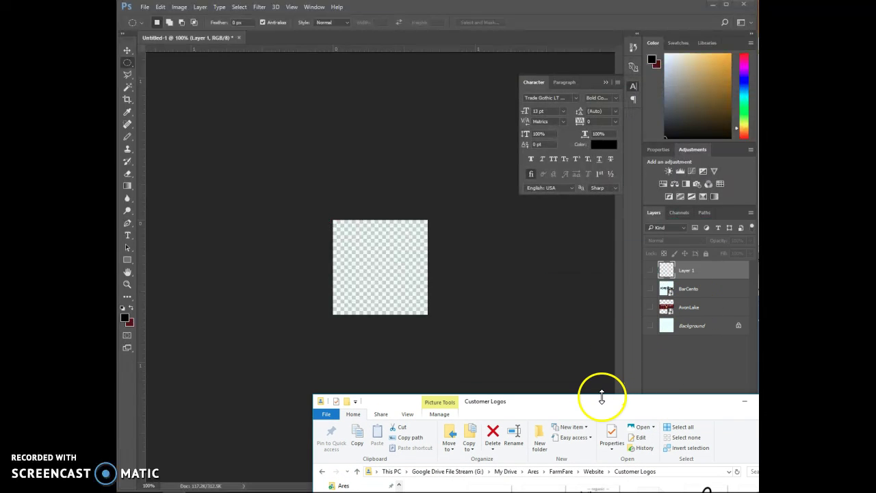
{"action": "left_click_drag", "start_coordinate": [602, 397], "coordinate": [629, 130]}
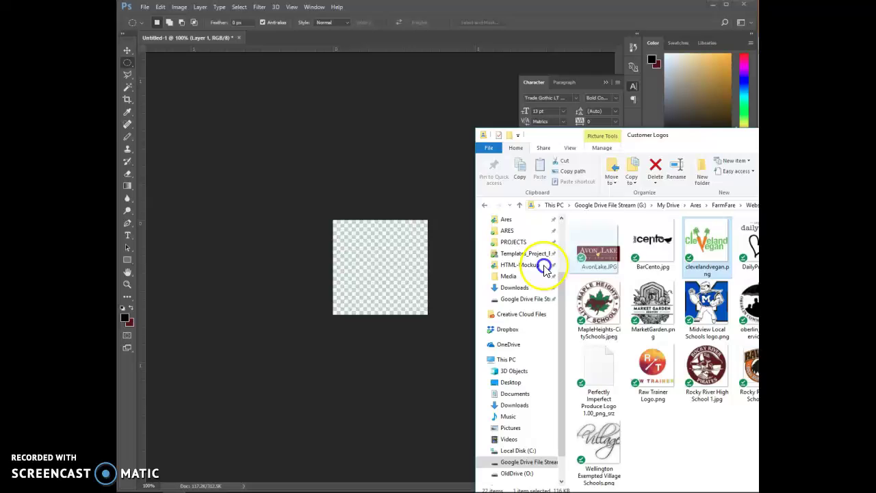
{"action": "left_click", "coordinate": [361, 262]}
{"action": "left_click_drag", "start_coordinate": [401, 245], "coordinate": [404, 239]}
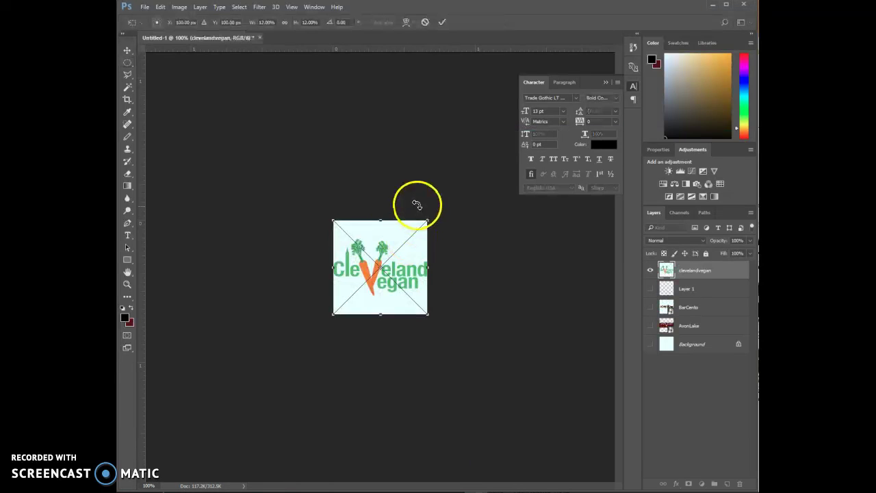
{"action": "left_click", "coordinate": [698, 293]}
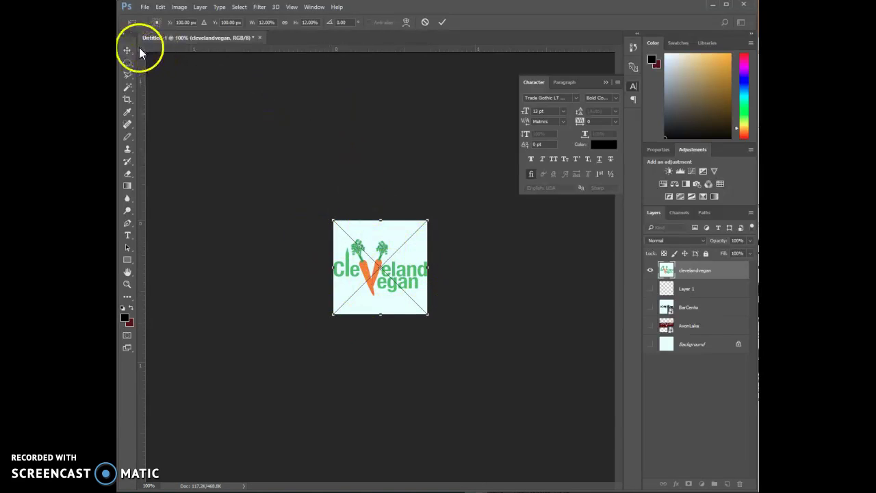
{"action": "left_click_drag", "start_coordinate": [141, 45], "coordinate": [336, 46]}
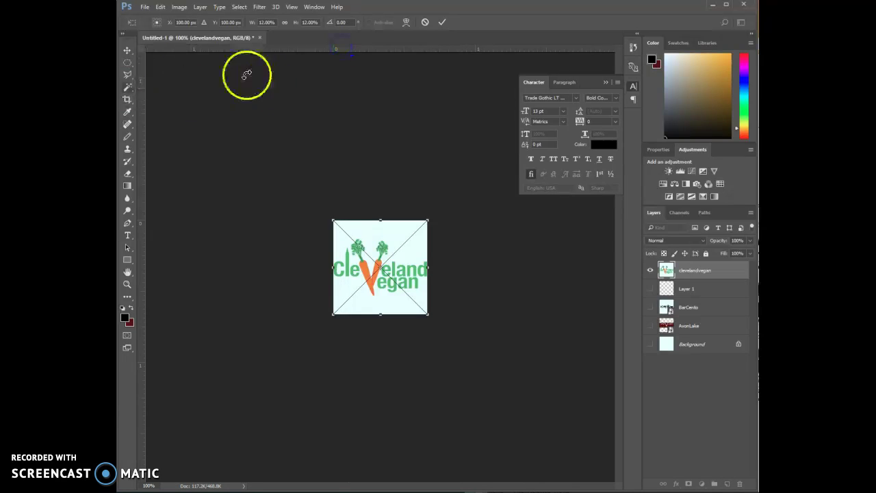
{"action": "left_click_drag", "start_coordinate": [141, 43], "coordinate": [344, 37]}
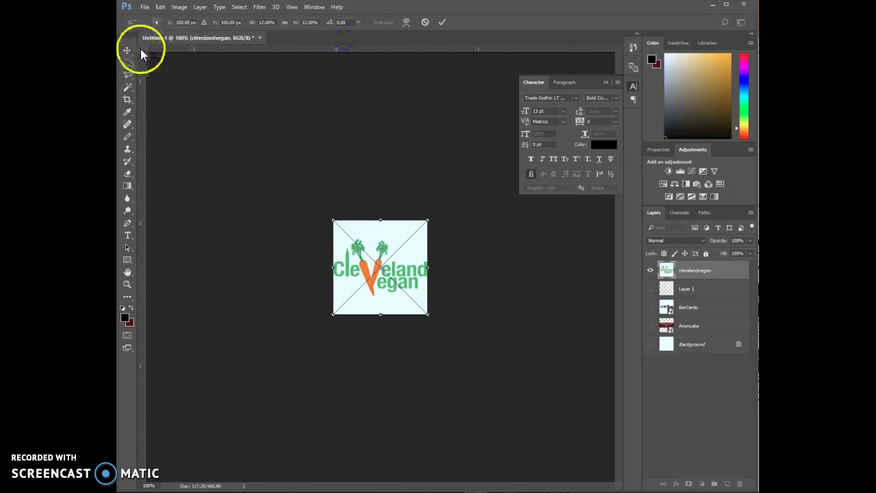
{"action": "left_click_drag", "start_coordinate": [158, 47], "coordinate": [343, 47]}
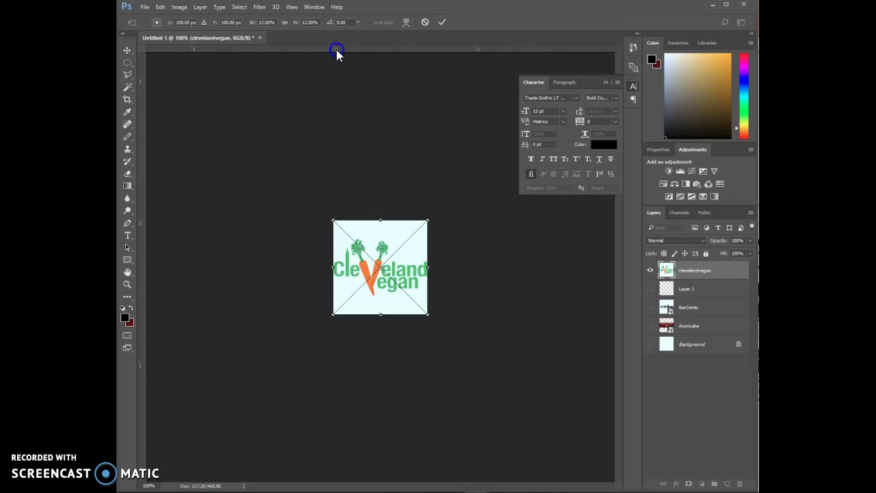
- Commit the Cleveland Vegan logo placement, briefly opening and closing the Units & Rulers preferences
{"action": "left_click", "coordinate": [442, 22]}
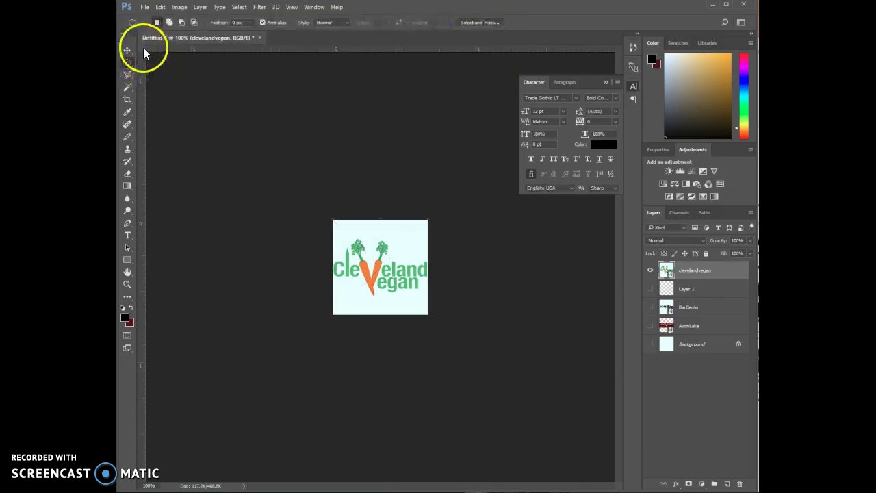
{"action": "left_click_drag", "start_coordinate": [143, 48], "coordinate": [343, 50]}
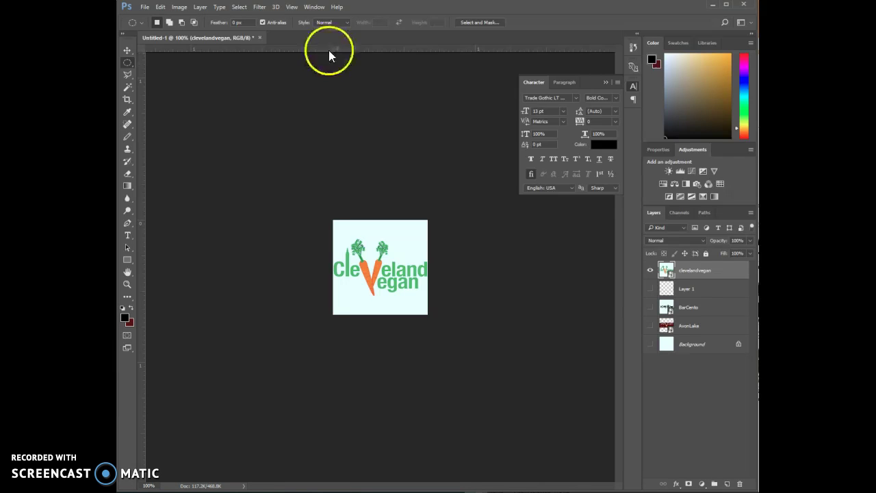
{"action": "double_click", "coordinate": [146, 50]}
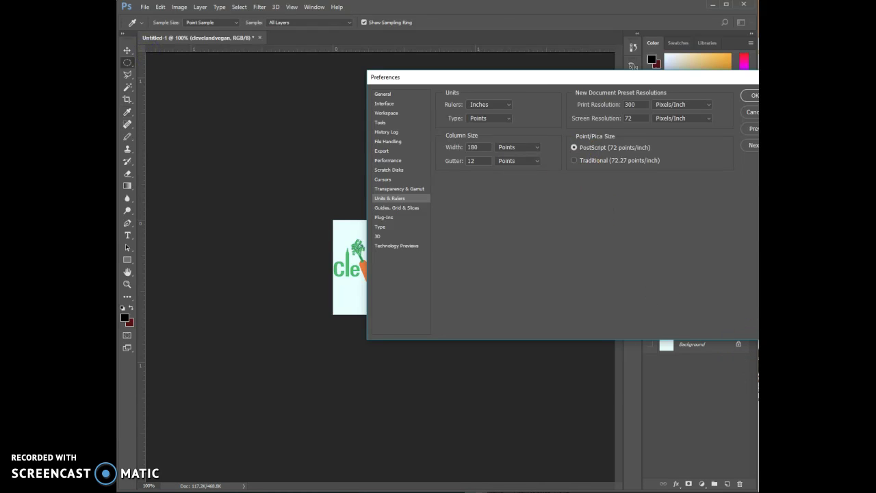
{"action": "key", "text": "Return"}
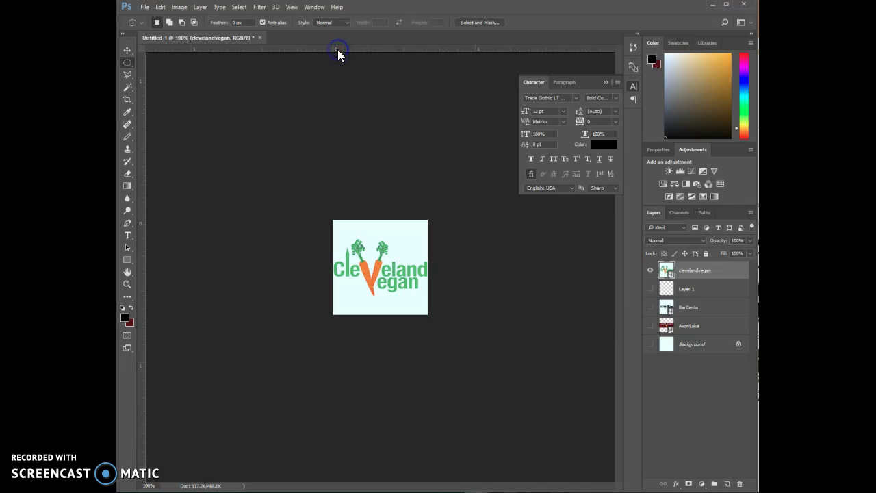
- Add a horizontal guide near the canvas bottom and vertical guides at the logo's left and right edges
{"action": "left_click_drag", "start_coordinate": [142, 51], "coordinate": [360, 292]}
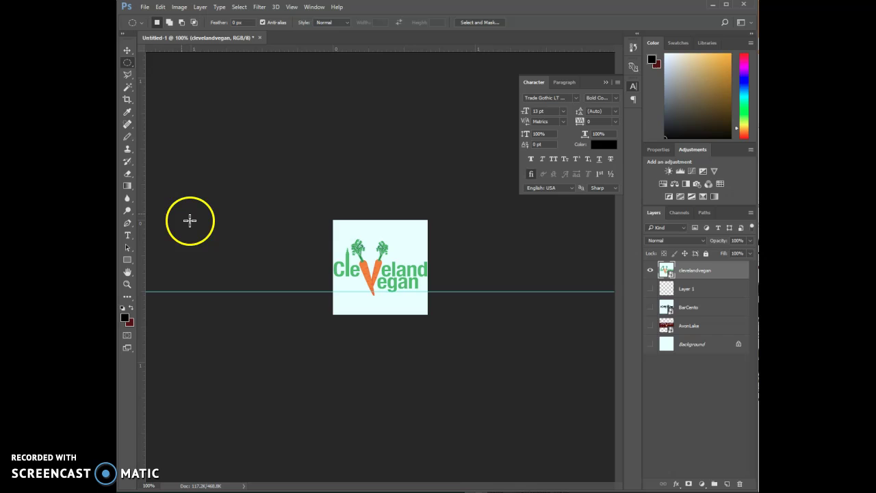
{"action": "left_click_drag", "start_coordinate": [142, 68], "coordinate": [422, 62]}
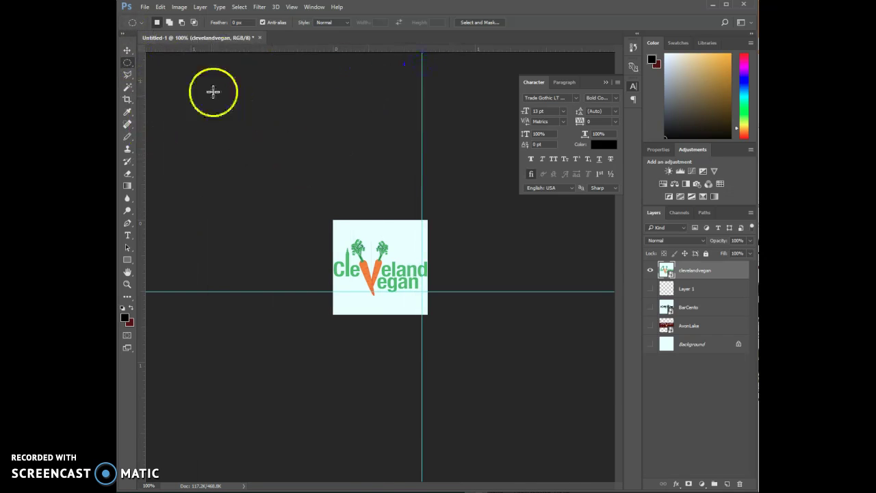
{"action": "left_click_drag", "start_coordinate": [144, 62], "coordinate": [338, 56]}
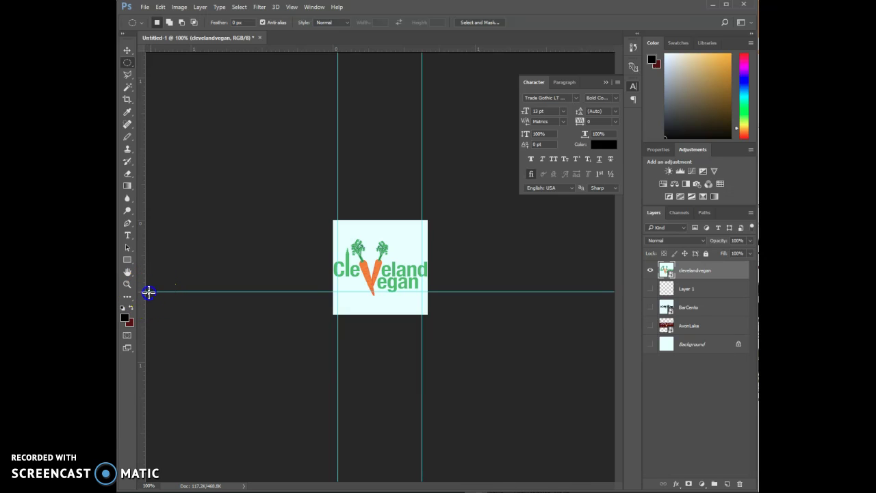
{"action": "left_click_drag", "start_coordinate": [145, 321], "coordinate": [147, 290]}
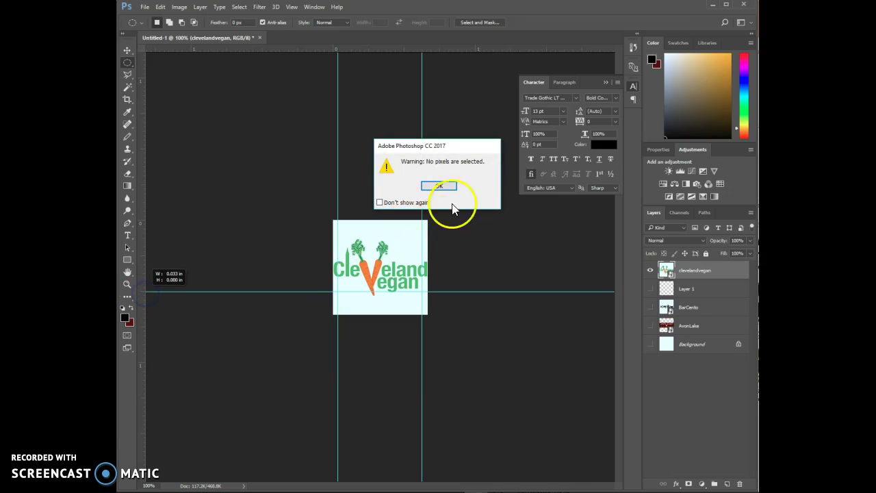
{"action": "left_click", "coordinate": [443, 186]}
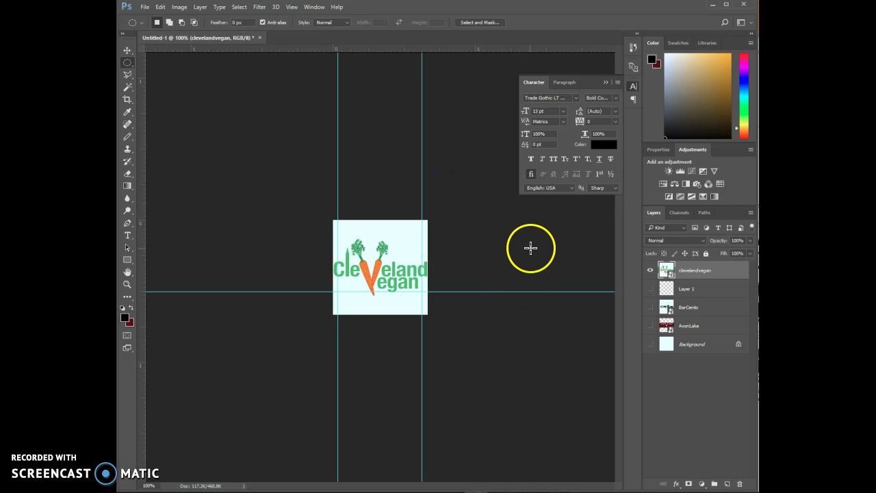